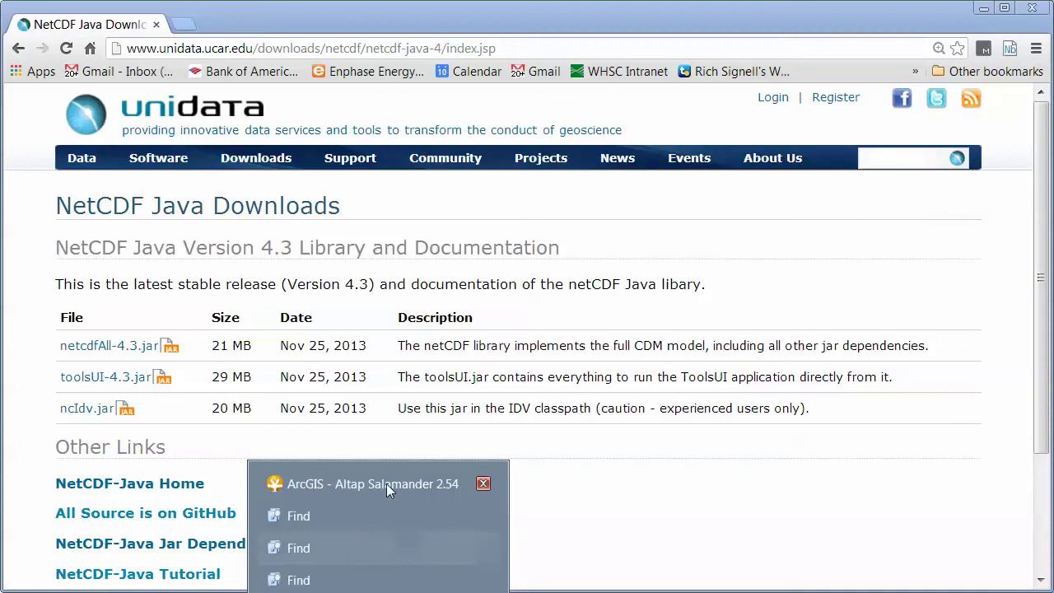
# - Switch to the Altap Salamander file manager and browse to the folder C:\RPS\java\jar
pyautogui.click(390, 485)
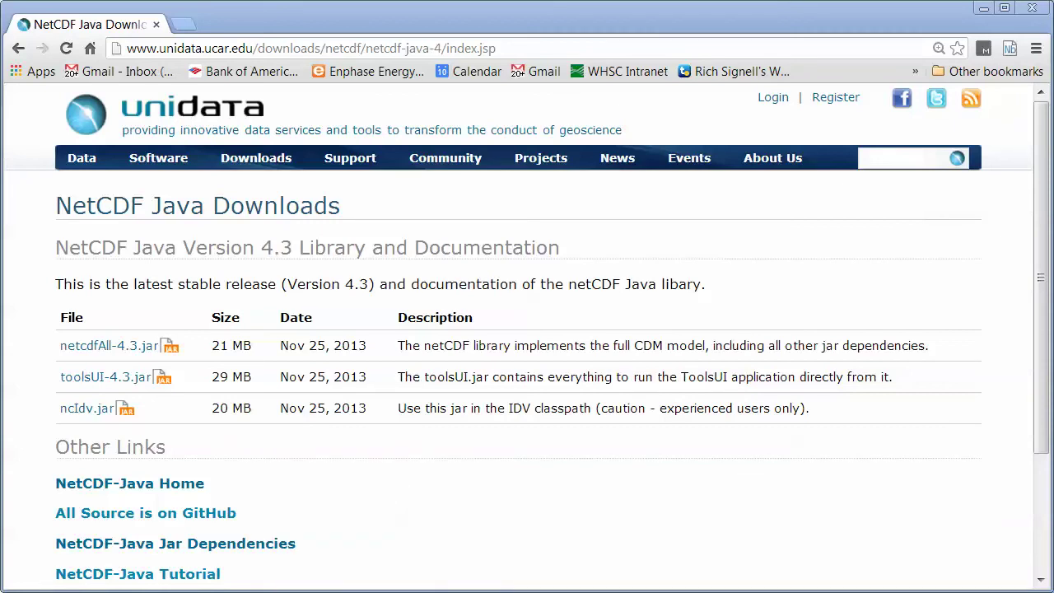
pyautogui.moveTo(1053, 62); pyautogui.dragTo(372, 69)
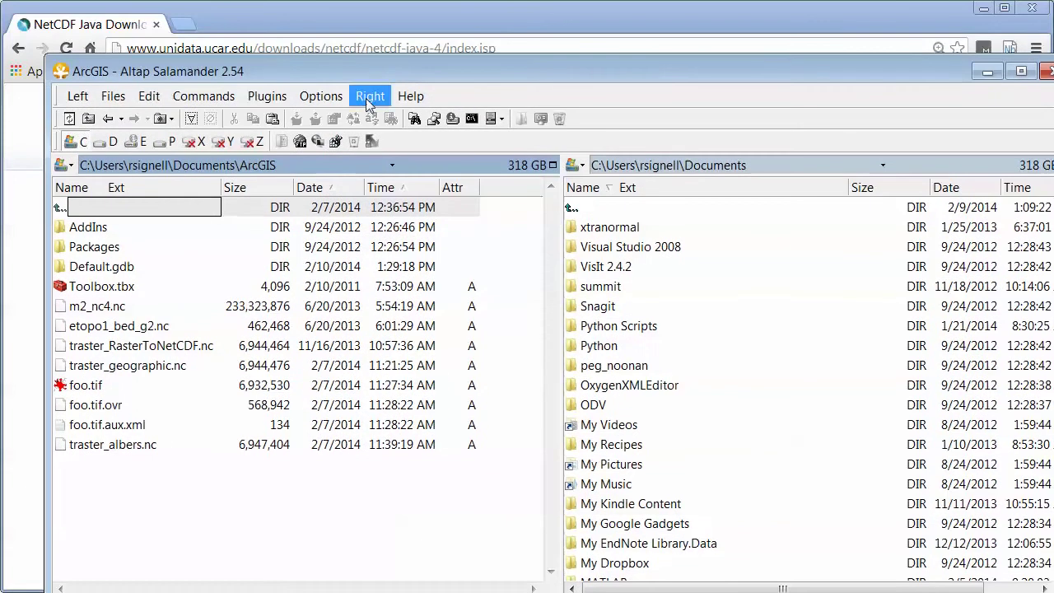
pyautogui.click(86, 165)
pyautogui.press('Down')
pyautogui.press('Down')
pyautogui.press('Down')
pyautogui.press('Down')
pyautogui.press('Down')
pyautogui.press('Down')
pyautogui.press('Down')
pyautogui.press('Down')
pyautogui.press('Down')
pyautogui.press('Down')
pyautogui.press('Down')
pyautogui.press('Down')
pyautogui.press('Down')
pyautogui.press('Down')
pyautogui.press('Down')
pyautogui.press('Down')
pyautogui.press('Down')
pyautogui.press('Down')
pyautogui.press('Down')
pyautogui.press('Down')
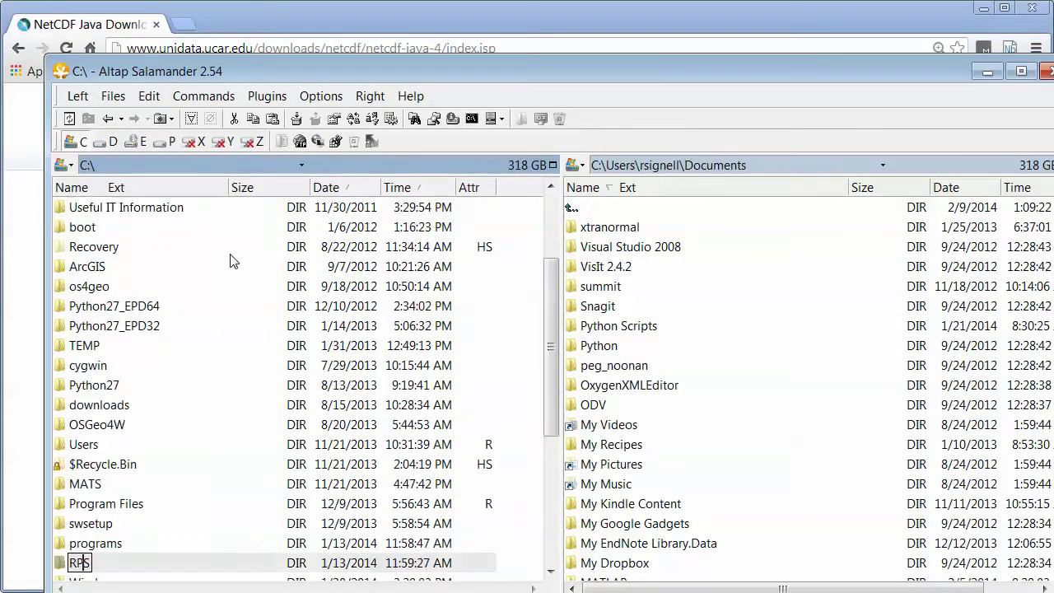
pyautogui.press('Return')
pyautogui.write('java')
pyautogui.press('Return')
pyautogui.press('Down')
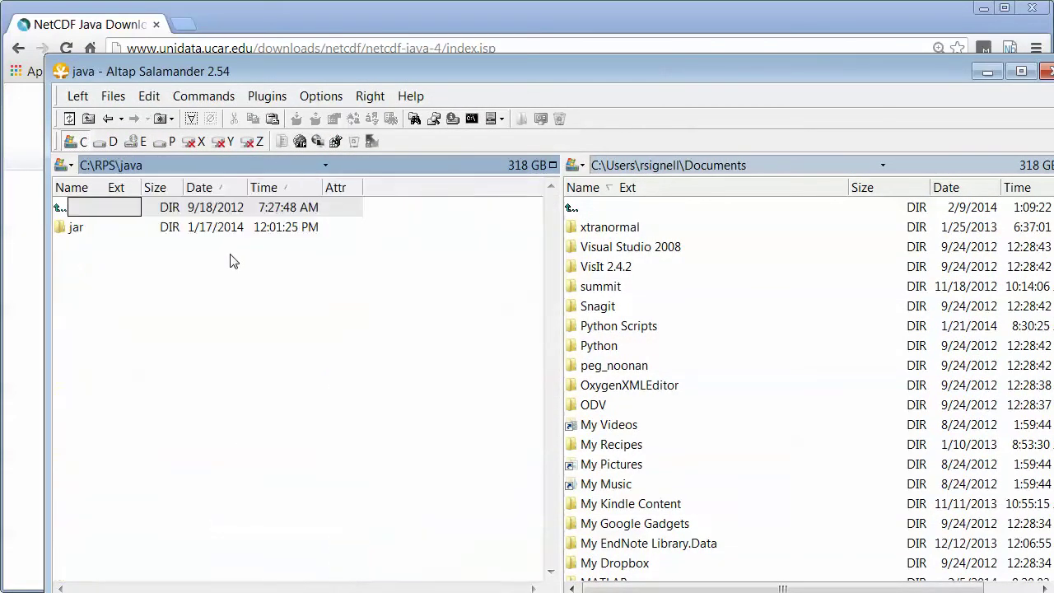
pyautogui.press('Return')
# - Launch toolsUI-4.3.20.jar with the Java(TM) Platform SE binary
pyautogui.scroll(-2, 219, 301)
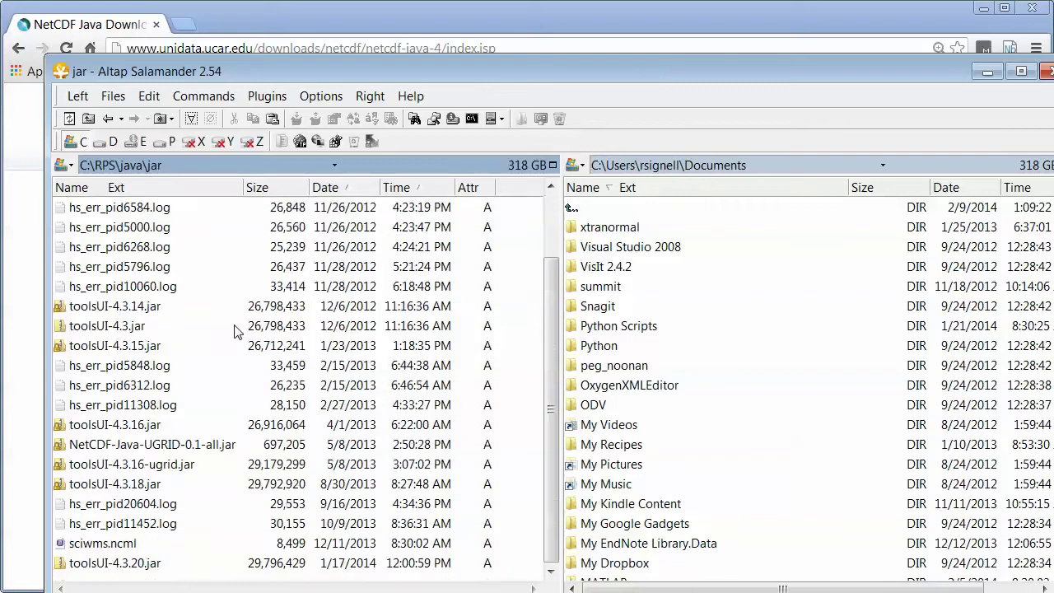
pyautogui.rightClick(125, 568)
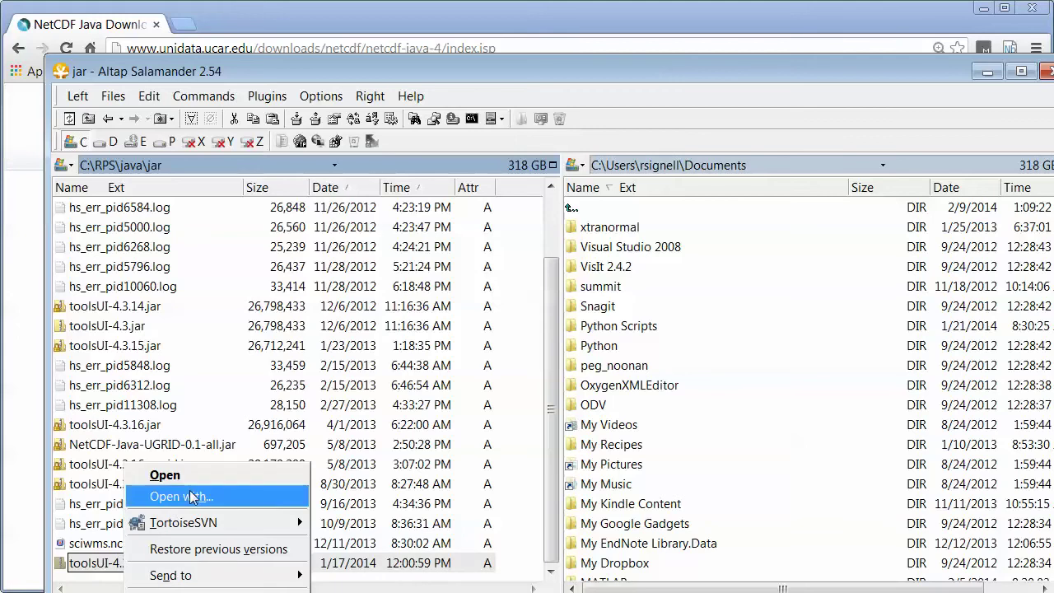
pyautogui.click(190, 497)
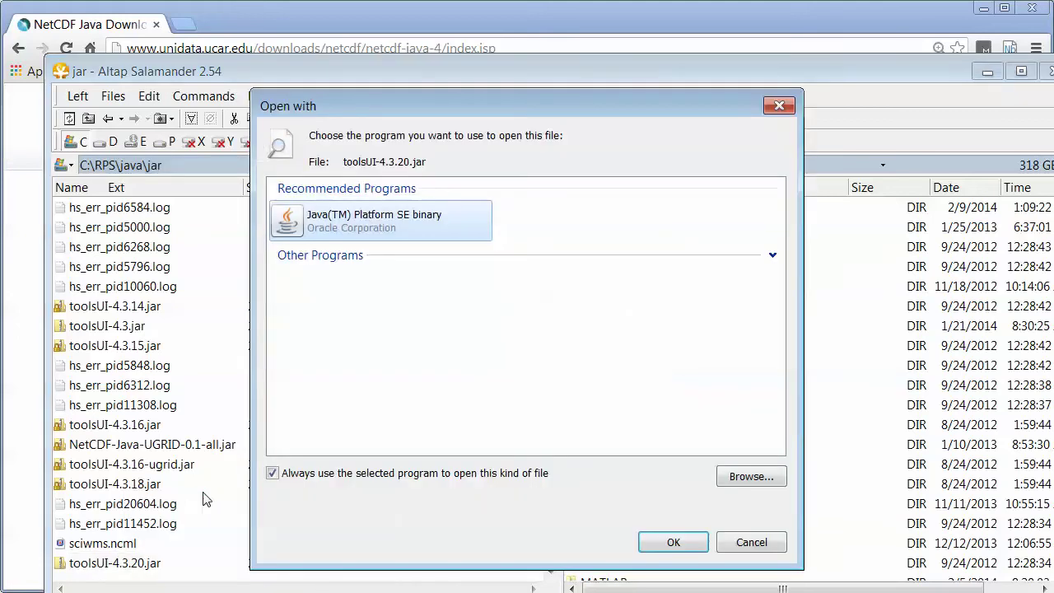
pyautogui.doubleClick(327, 222)
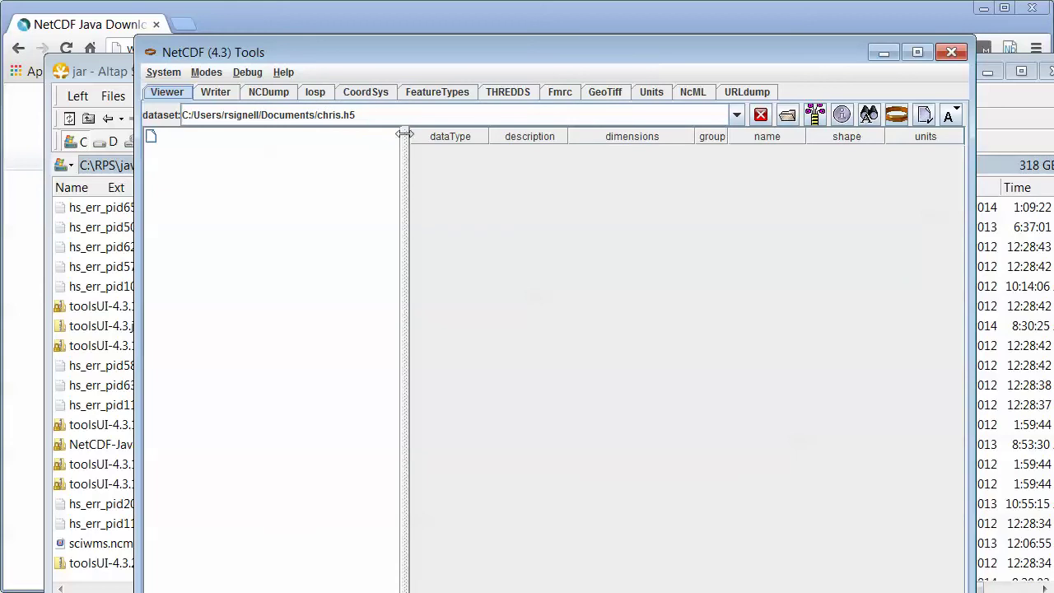
# - Load traster_albers.nc from the user's Documents\ArcGIS folder into the dataset Viewer
pyautogui.click(788, 117)
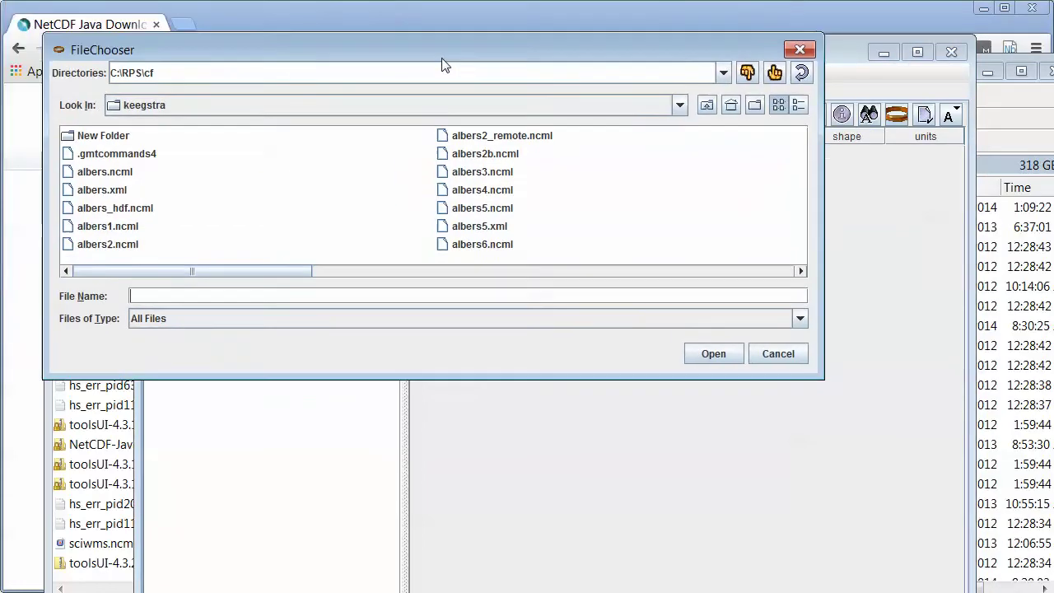
pyautogui.tripleClick(177, 74)
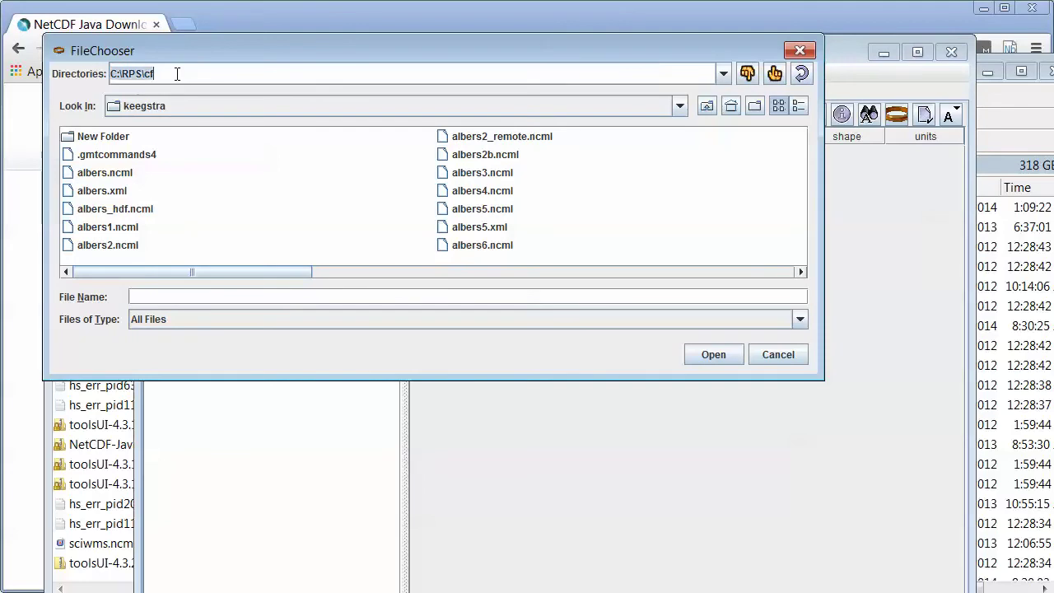
pyautogui.write('C:\\Users\\rsignell\\Documents\\ArcGIS')
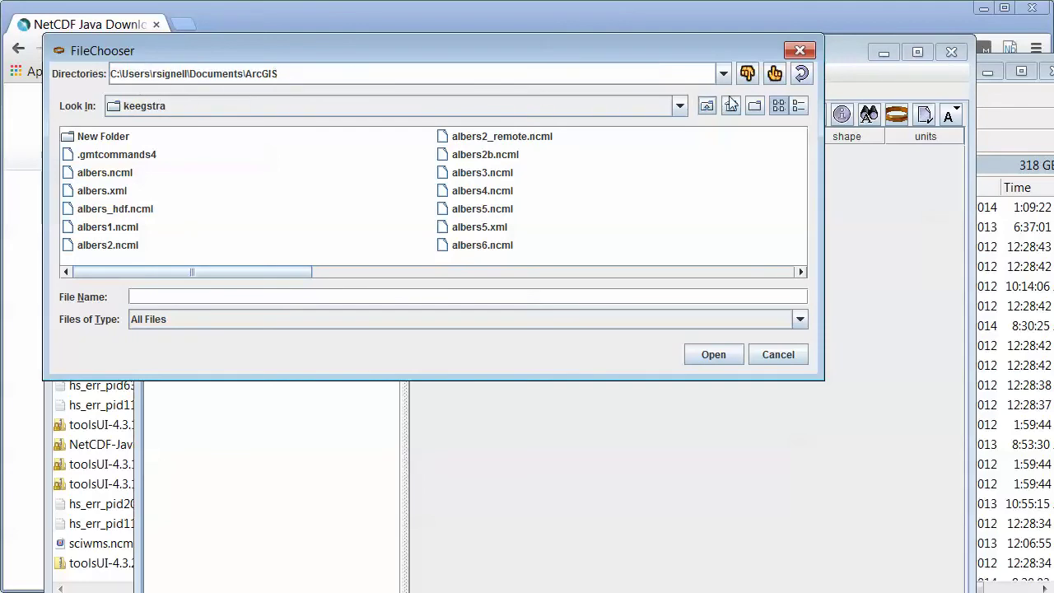
pyautogui.click(747, 75)
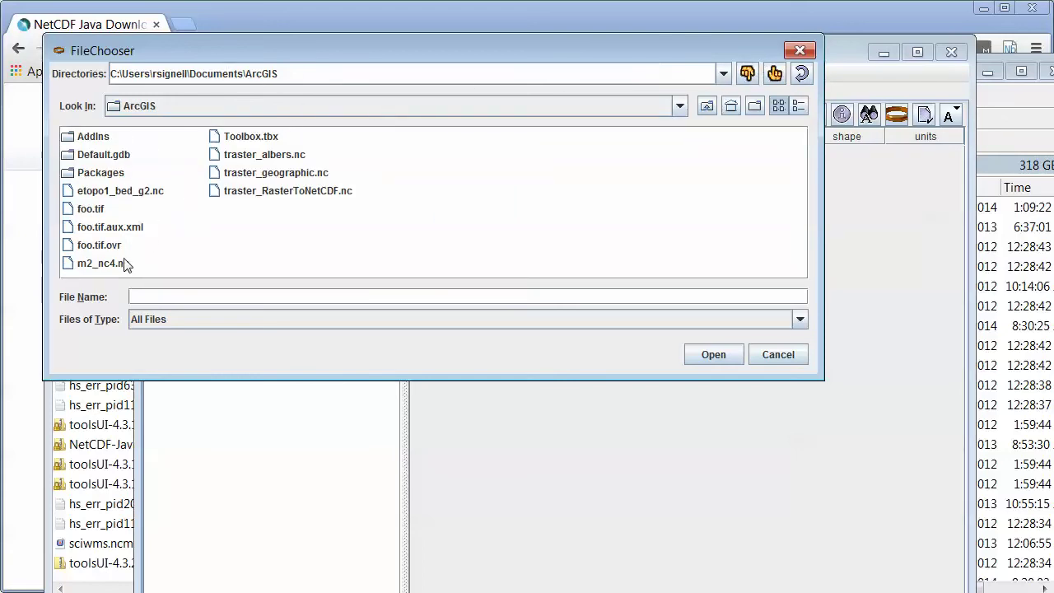
pyautogui.click(267, 157)
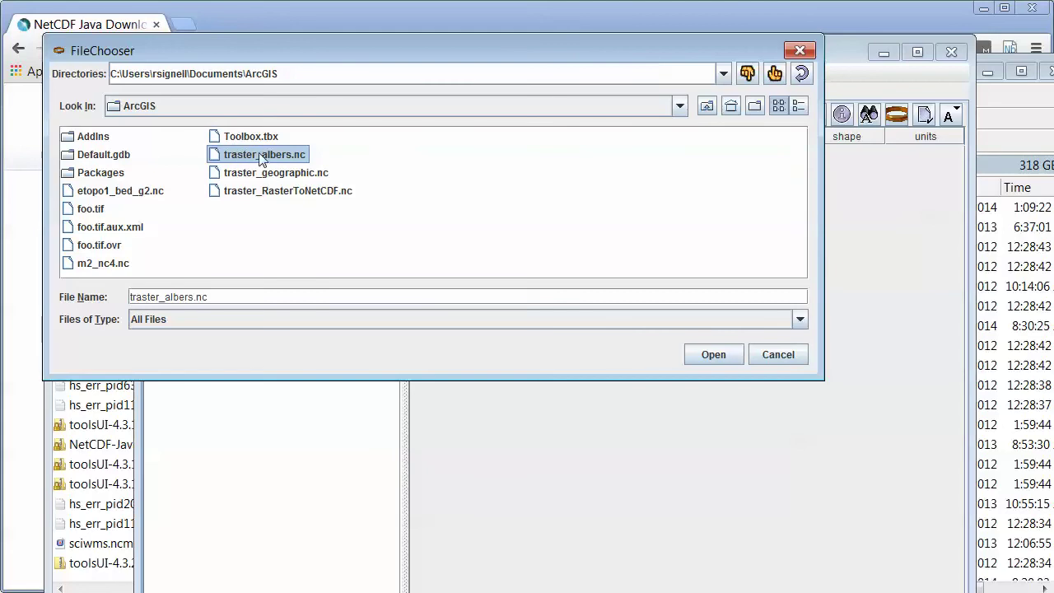
pyautogui.click(245, 159)
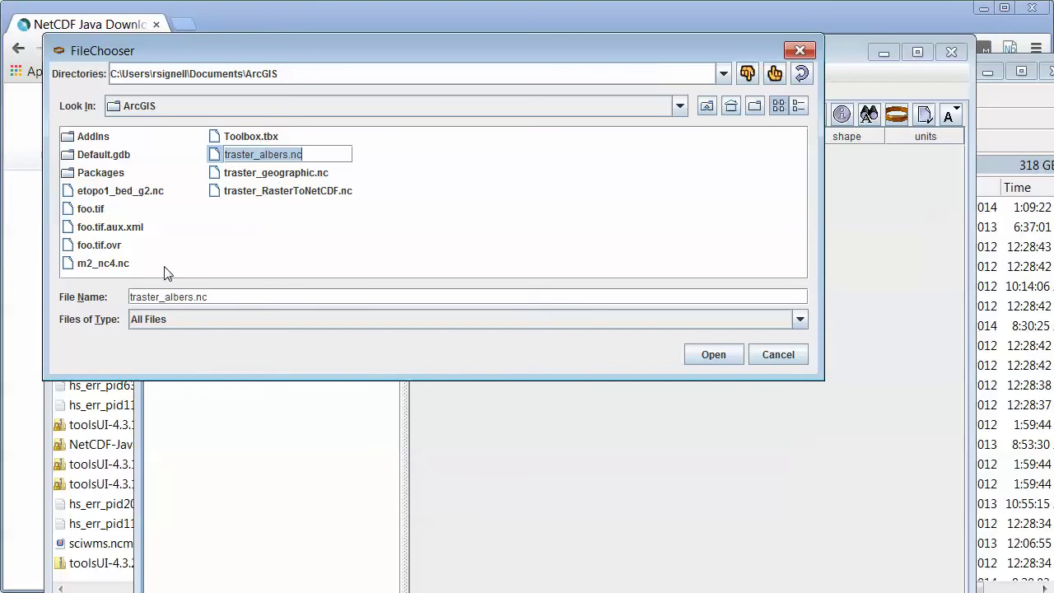
pyautogui.click(717, 355)
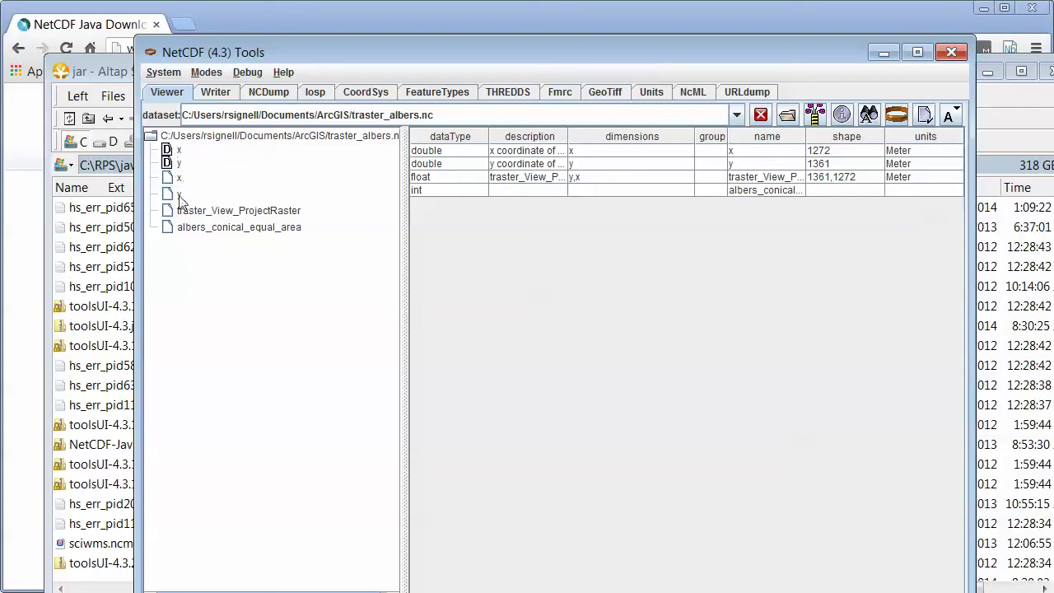
# - Copy the dataset path of traster_albers.nc and run NCDump on that file
pyautogui.tripleClick(339, 115)
pyautogui.hotkey('ctrl', 'c')
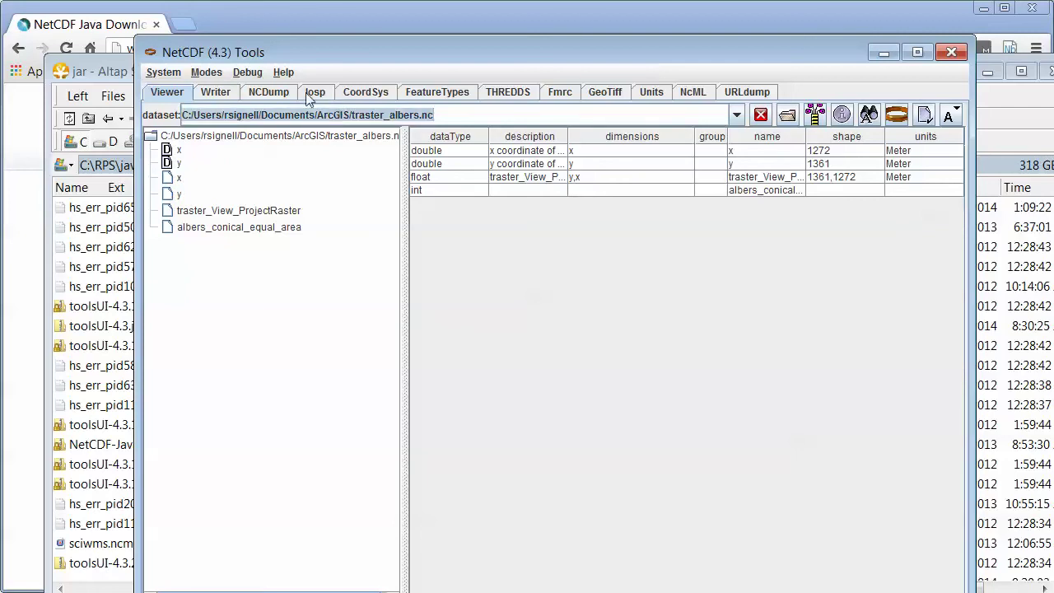
pyautogui.click(267, 92)
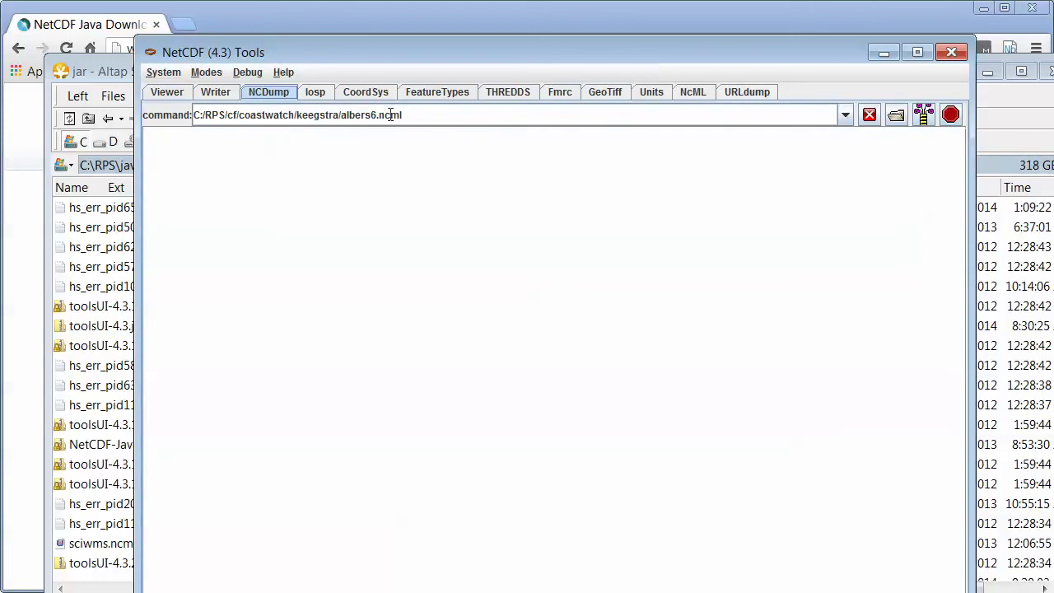
pyautogui.moveTo(404, 115); pyautogui.dragTo(196, 116)
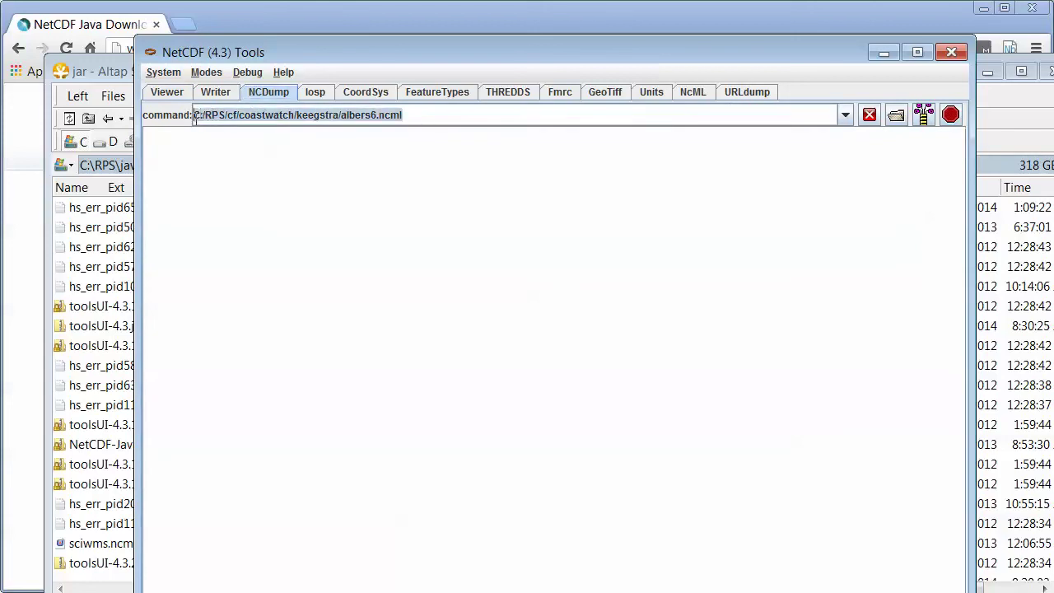
pyautogui.hotkey('ctrl', 'v')
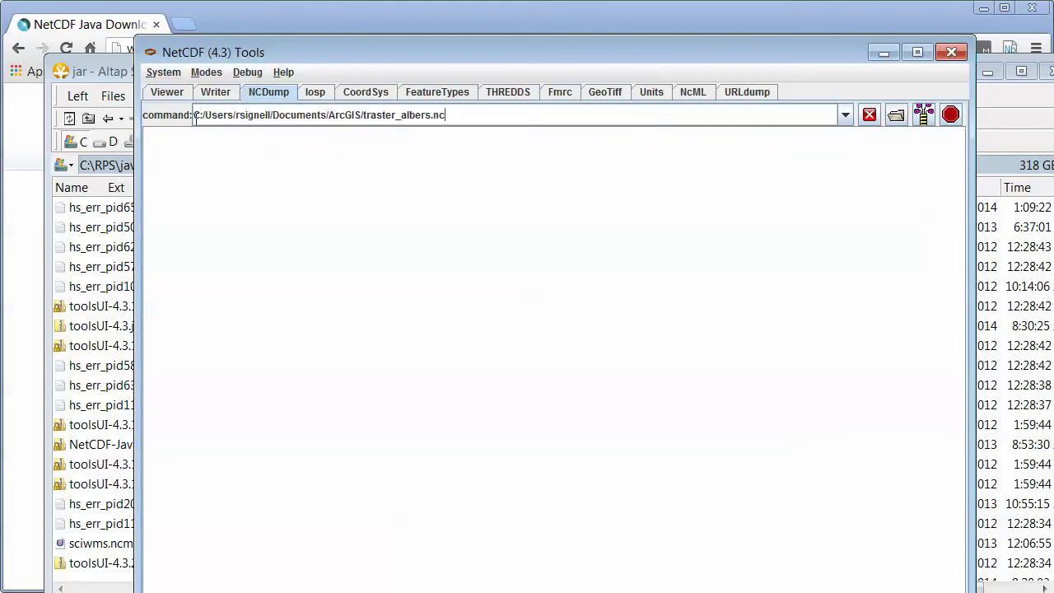
pyautogui.press('Return')
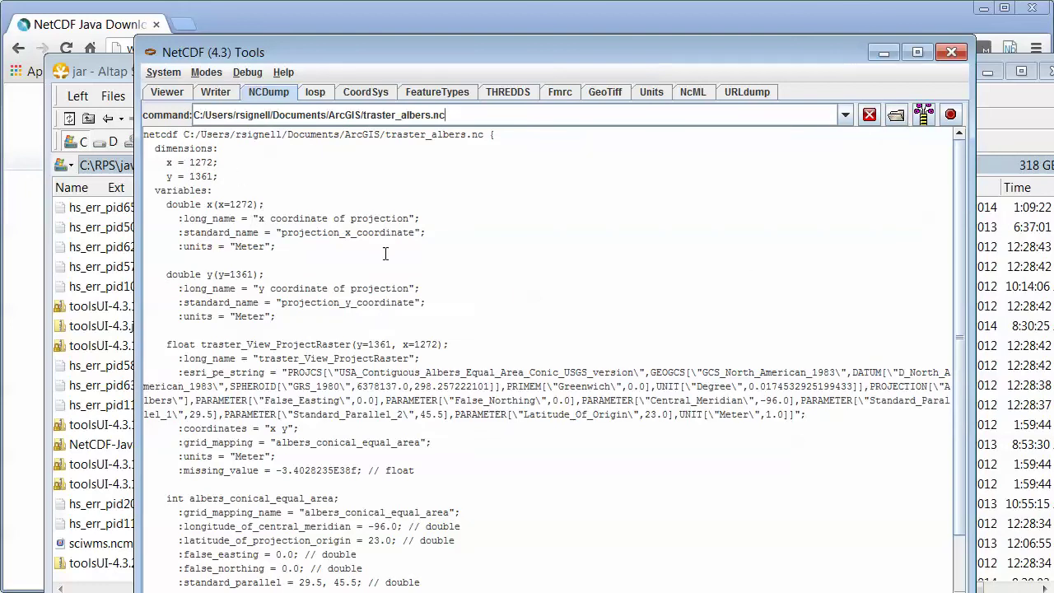
# - Examine the projected raster's grid_mapping attribute, the albers_conical_equal_area parameters and the spheroid definition within esri_pe_string
pyautogui.scroll(-2, 428, 399)
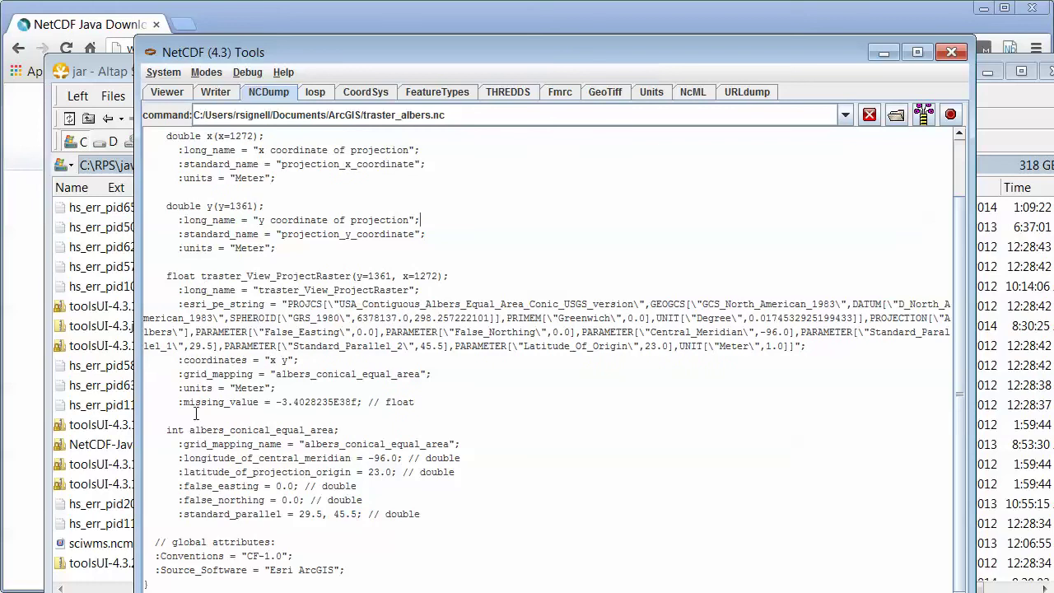
pyautogui.moveTo(167, 277); pyautogui.dragTo(452, 276)
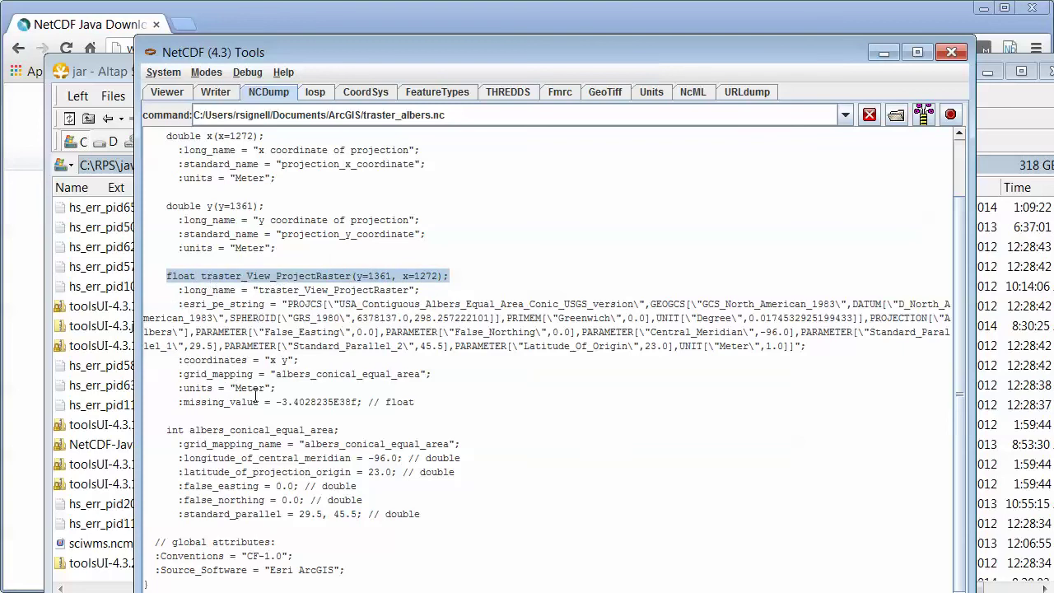
pyautogui.moveTo(179, 378); pyautogui.dragTo(441, 377)
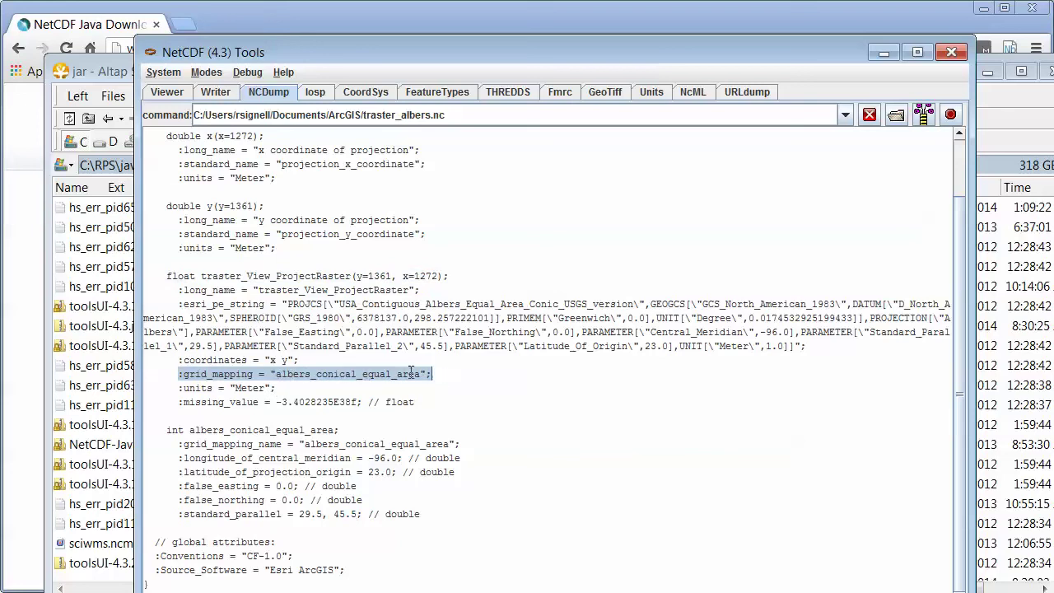
pyautogui.moveTo(163, 432); pyautogui.dragTo(346, 429)
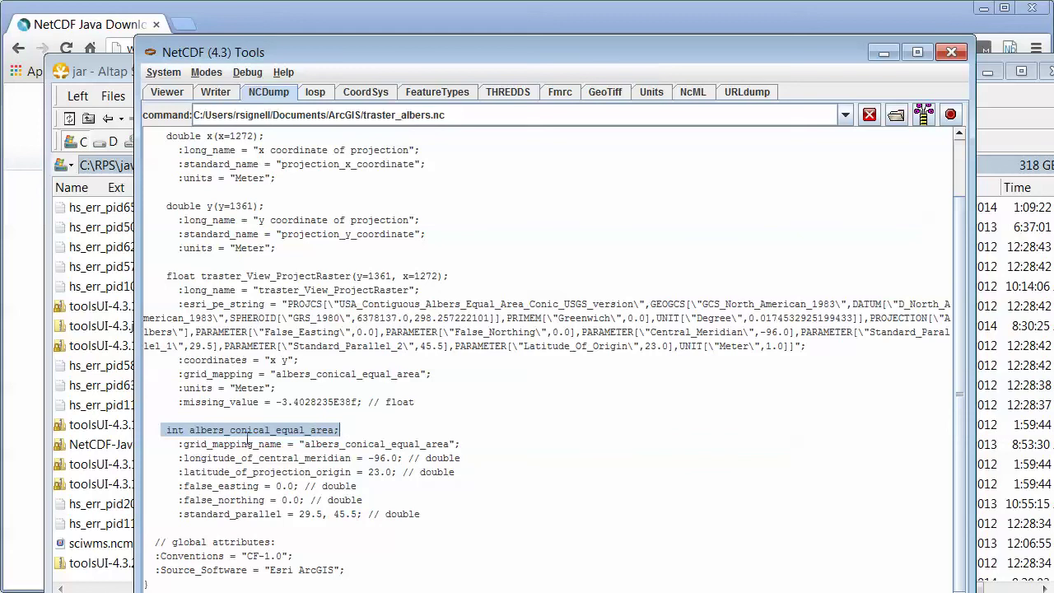
pyautogui.moveTo(177, 445); pyautogui.dragTo(491, 444)
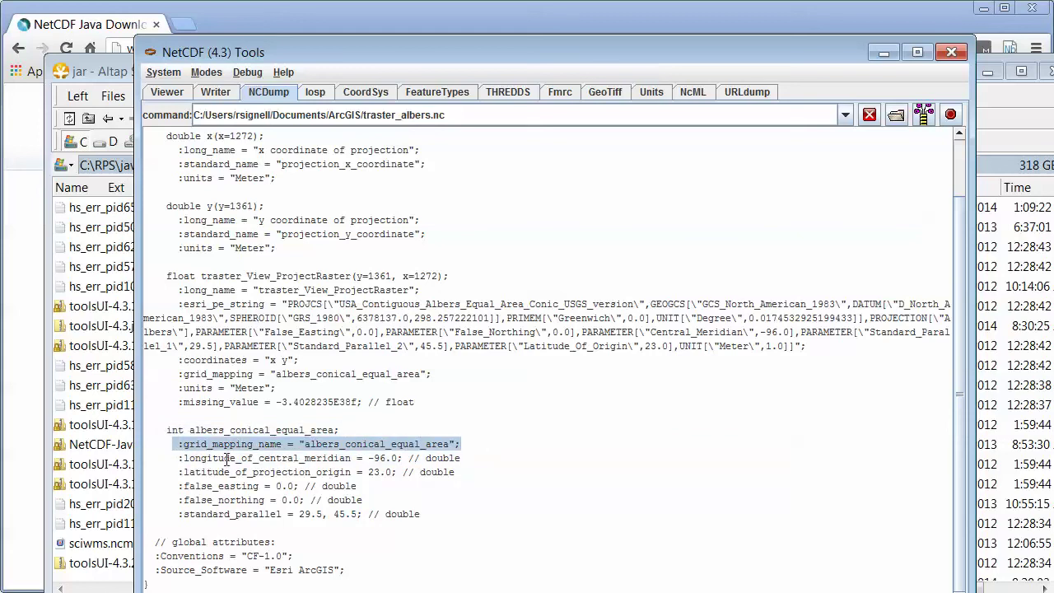
pyautogui.moveTo(179, 458); pyautogui.dragTo(363, 458)
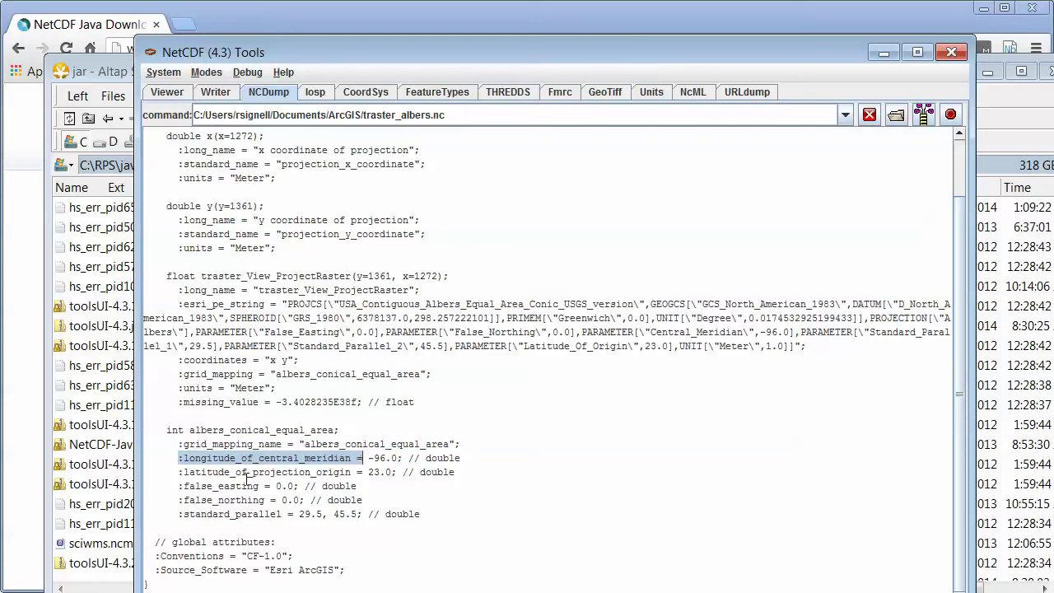
pyautogui.moveTo(177, 515); pyautogui.dragTo(298, 515)
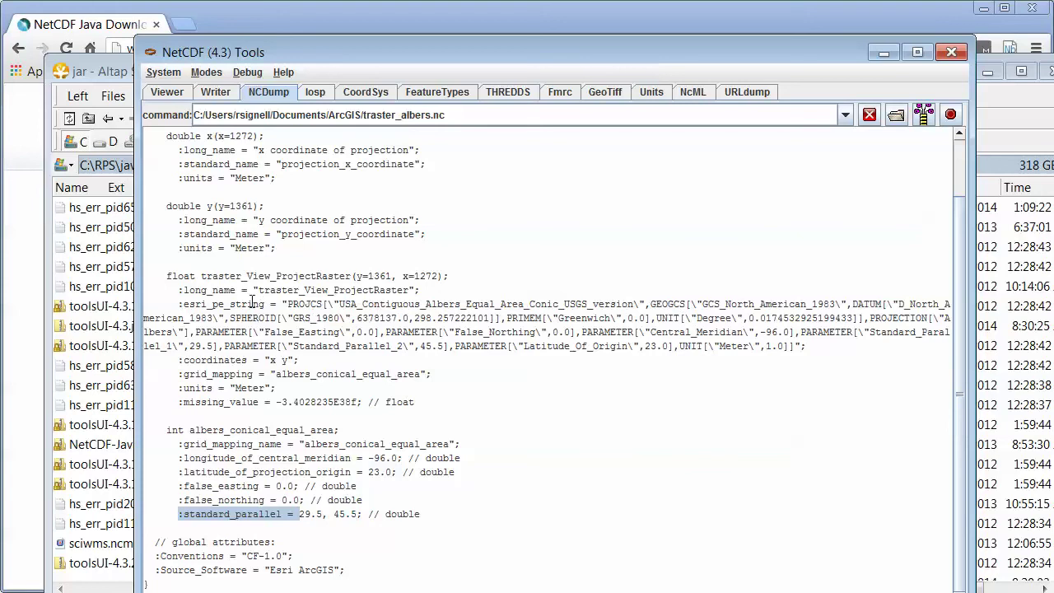
pyautogui.moveTo(179, 304); pyautogui.dragTo(807, 346)
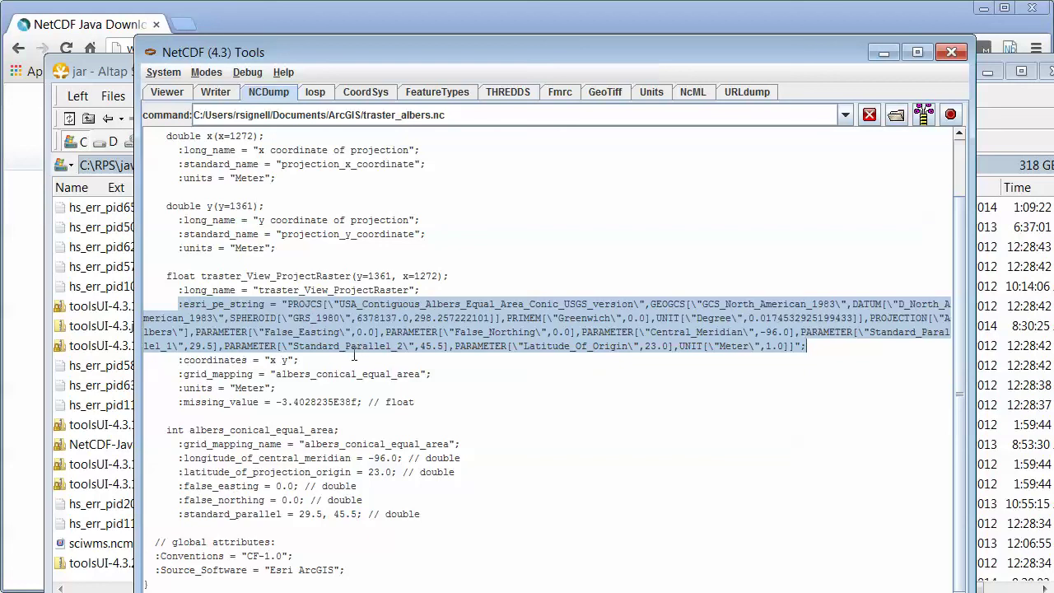
pyautogui.moveTo(229, 318); pyautogui.dragTo(497, 318)
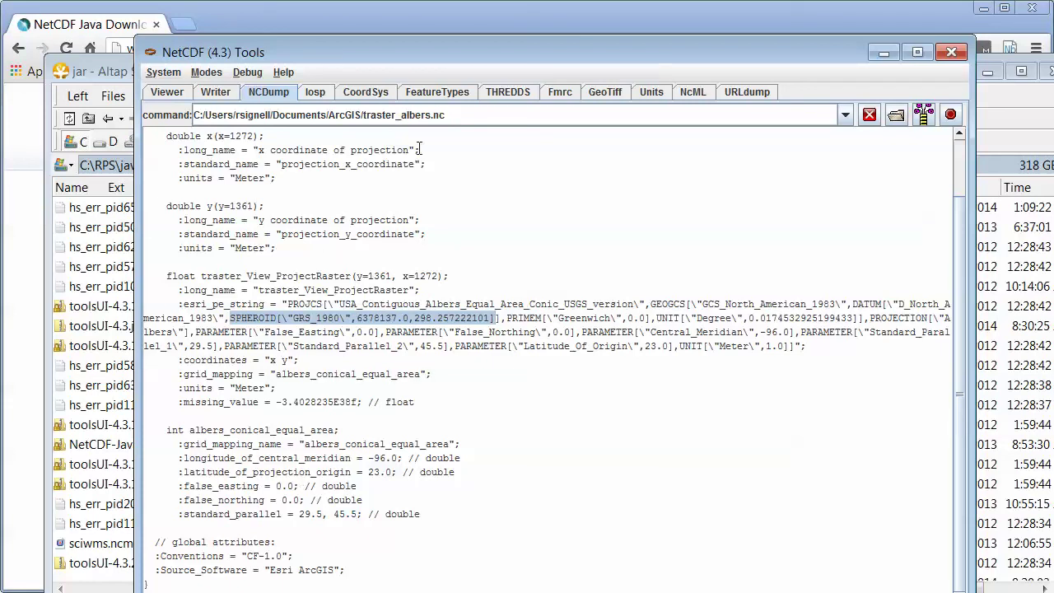
# - Copy the path of traster_albers.nc and load it as a Grids dataset under FeatureTypes
pyautogui.click(468, 115)
pyautogui.tripleClick(465, 115)
pyautogui.hotkey('ctrl', 'c')
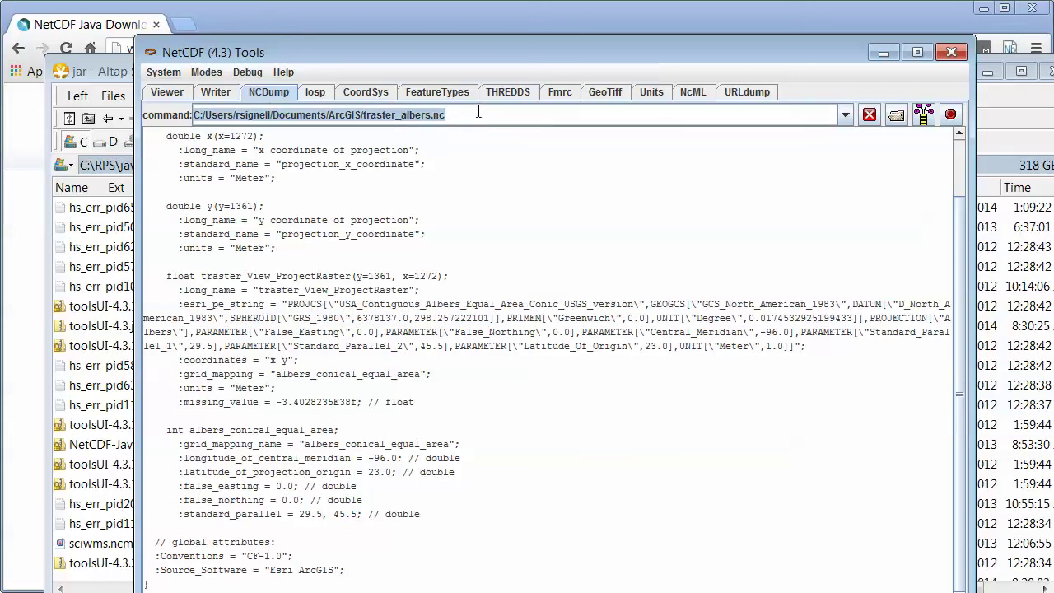
pyautogui.click(441, 93)
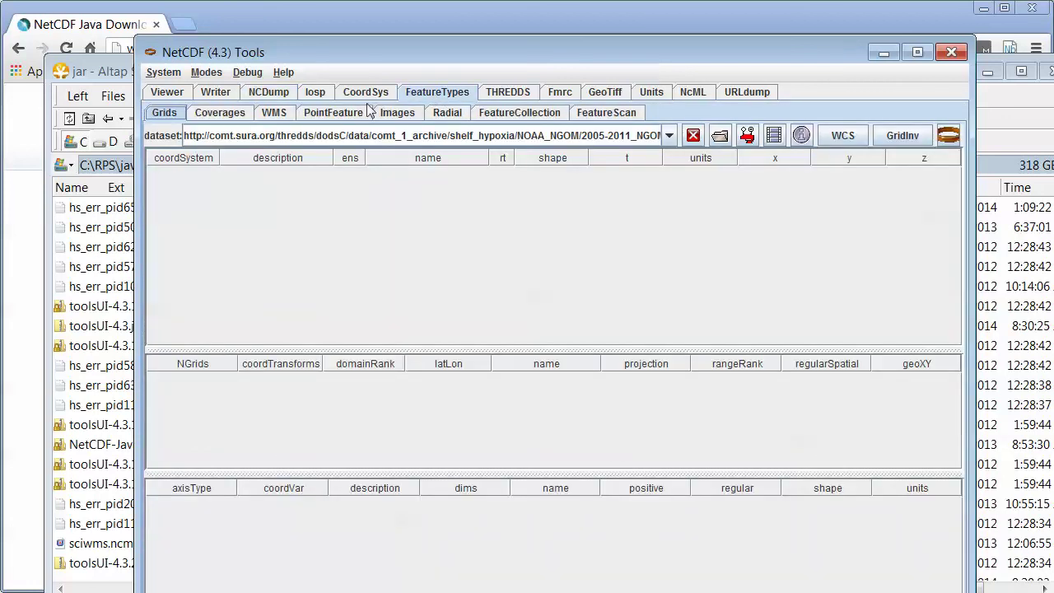
pyautogui.tripleClick(286, 136)
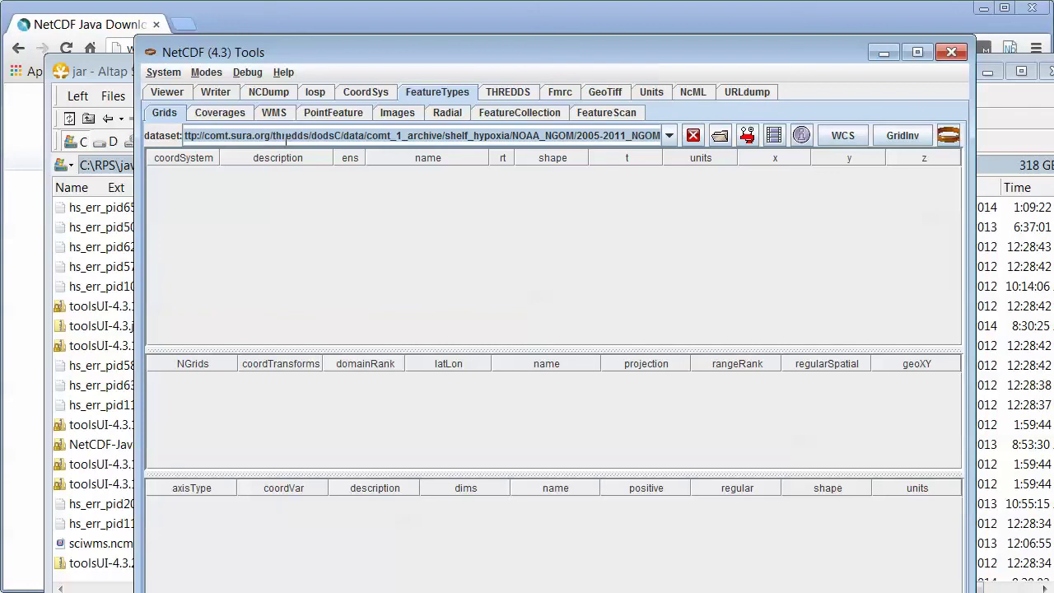
pyautogui.hotkey('ctrl', 'v')
pyautogui.moveTo(355, 137); pyautogui.dragTo(465, 144)
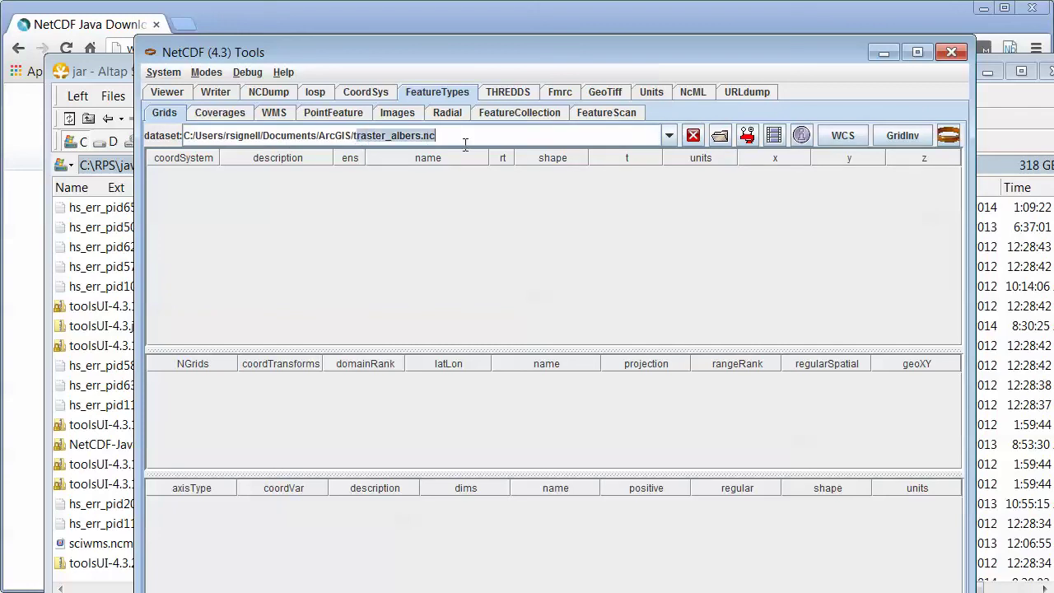
pyautogui.click(531, 139)
pyautogui.press('Return')
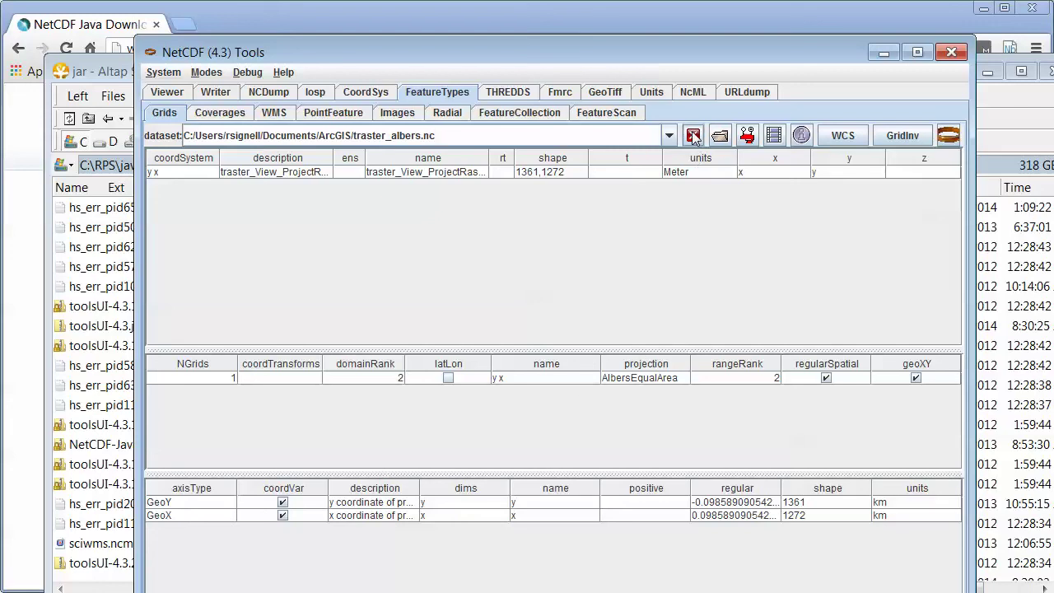
# - Draw the traster_View_ProjectRaster field in the Grid Viewer and overlay the US Detailed Map
pyautogui.click(748, 133)
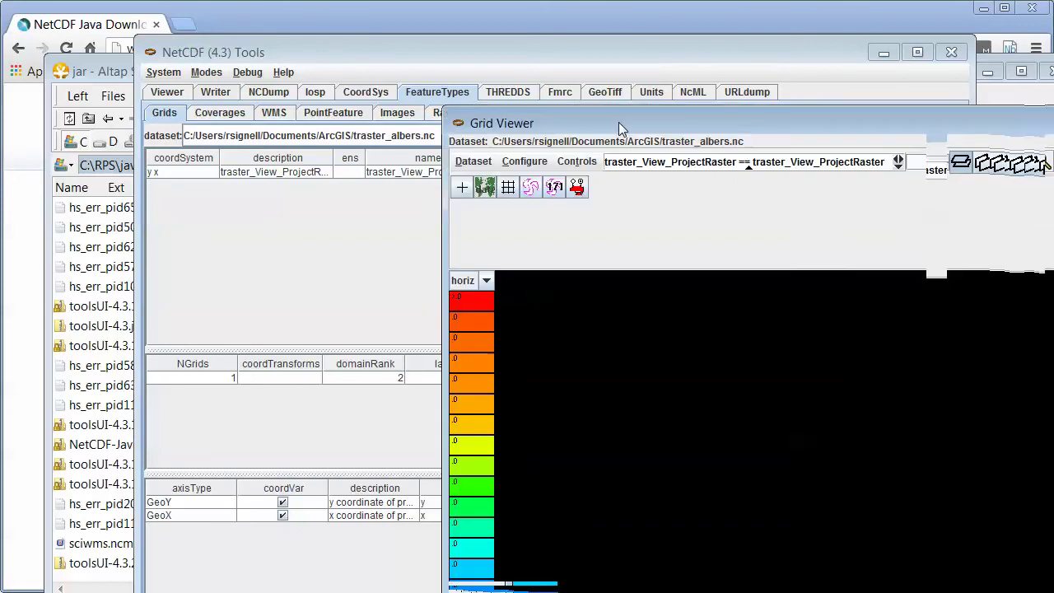
pyautogui.moveTo(619, 122); pyautogui.dragTo(291, 50)
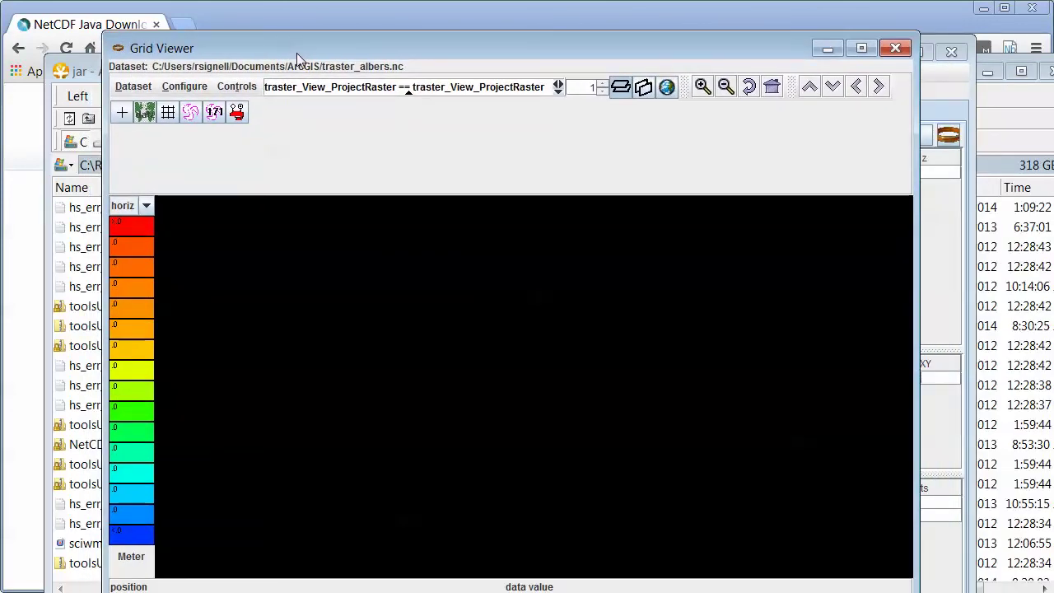
pyautogui.click(559, 92)
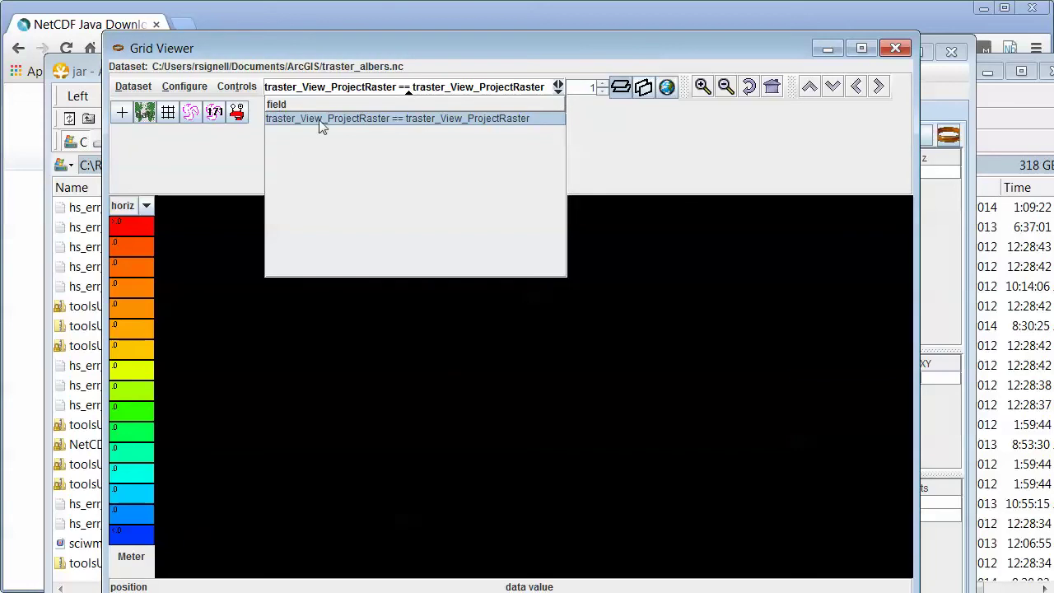
pyautogui.click(366, 119)
pyautogui.click(236, 114)
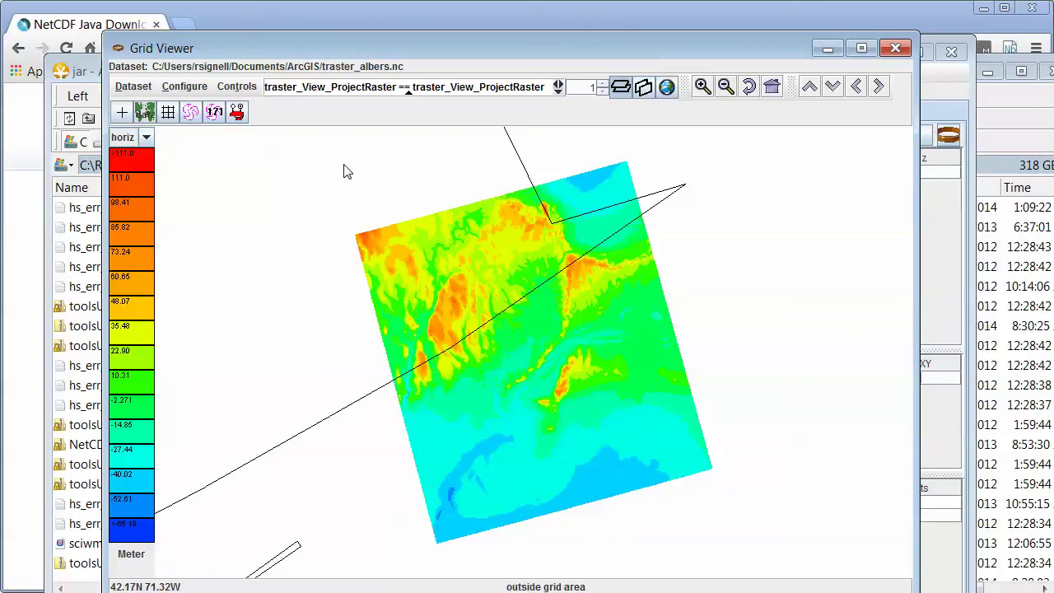
pyautogui.click(664, 91)
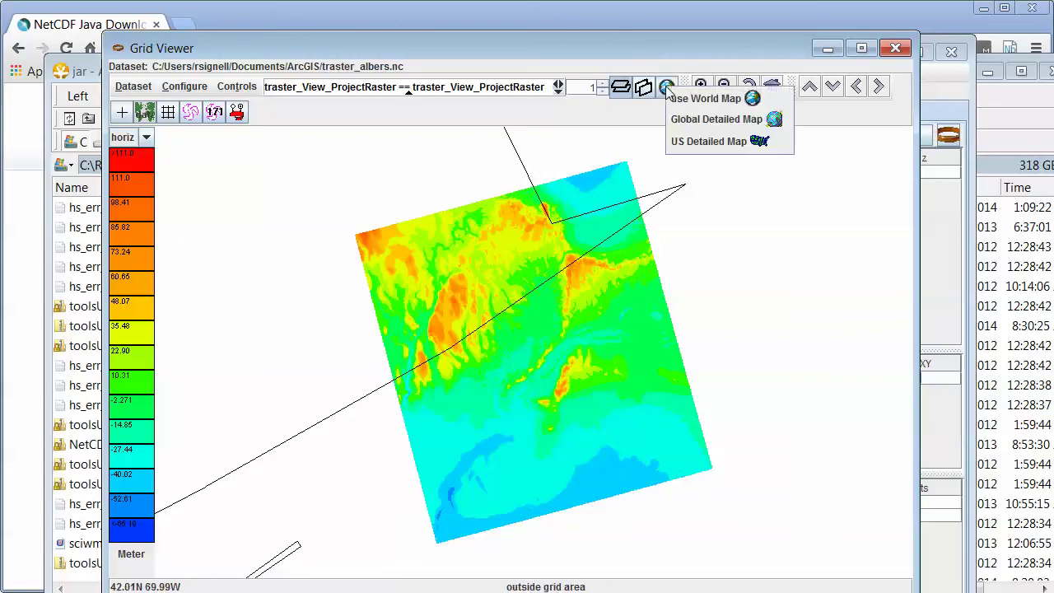
pyautogui.click(692, 144)
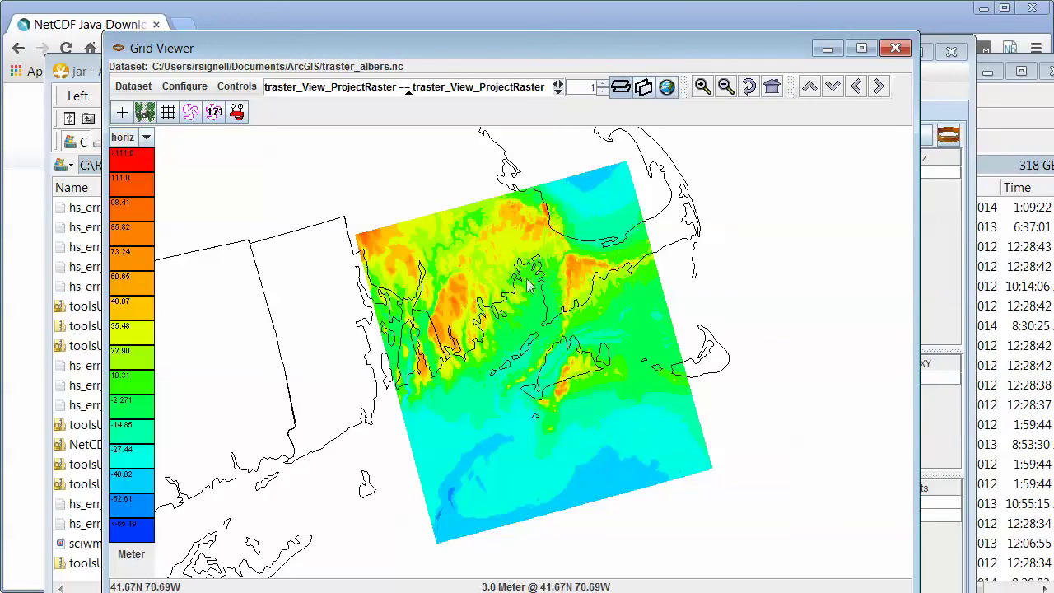